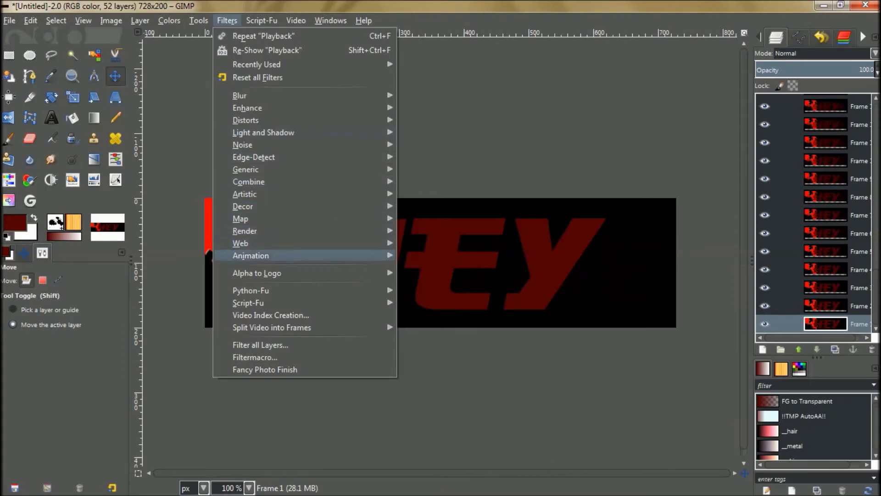
# Preview the finished banner animation, then close the preview.
pyautogui.moveTo(275, 255)
pyautogui.click(405, 372)
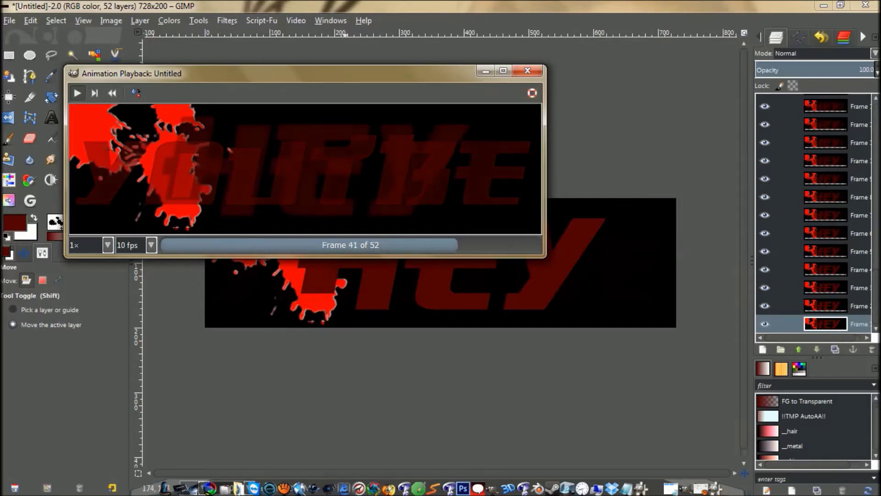
pyautogui.click(527, 70)
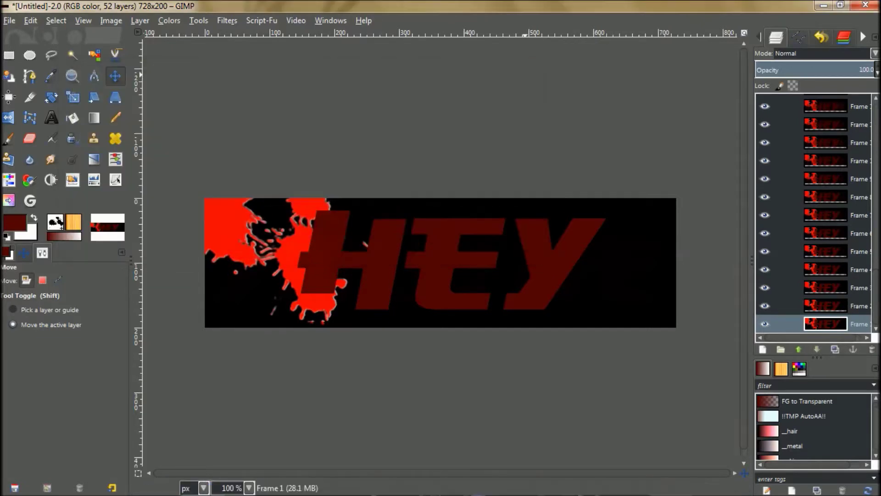
# Create a new blank white 728×200 image.
pyautogui.hotkey('alt', 'f')
pyautogui.press('n')
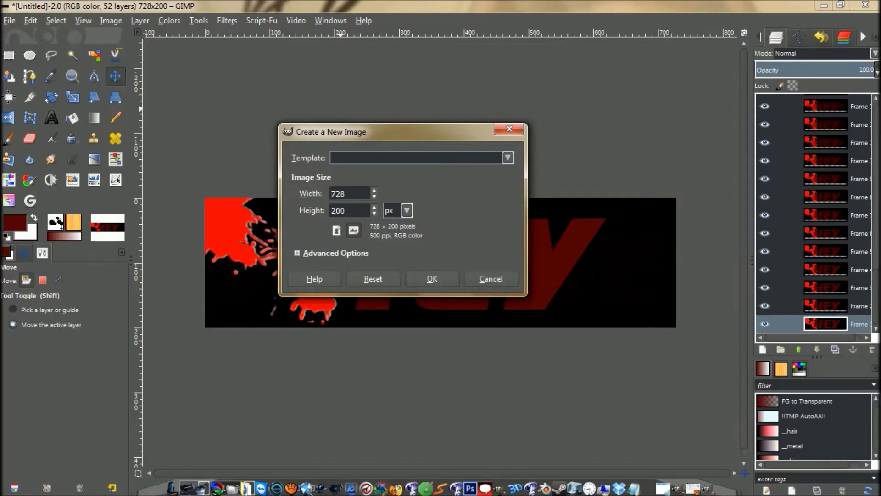
pyautogui.hotkey('alt', 'a')
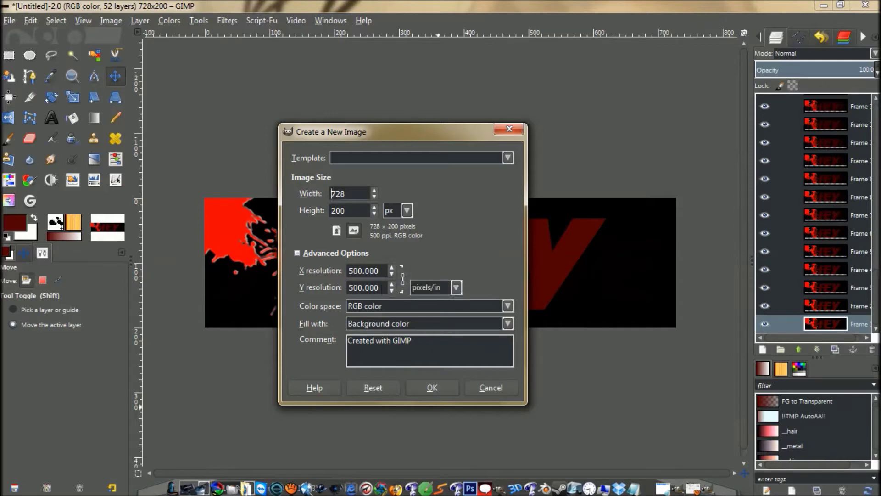
pyautogui.press('Return')
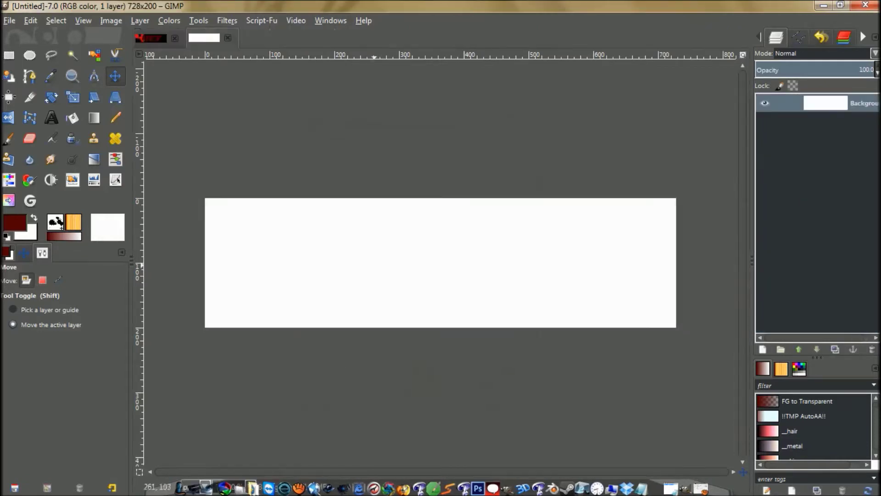
# Close the old banner without saving and reset colours to black foreground.
pyautogui.click(175, 37)
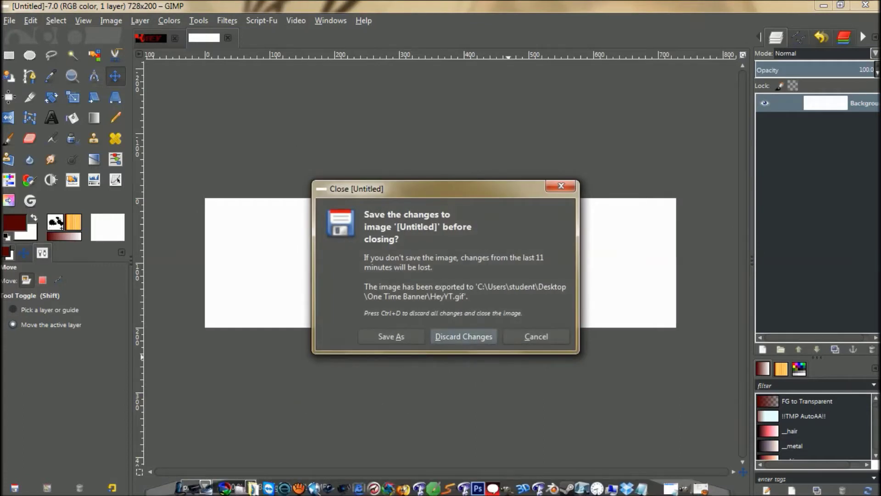
pyautogui.click(464, 336)
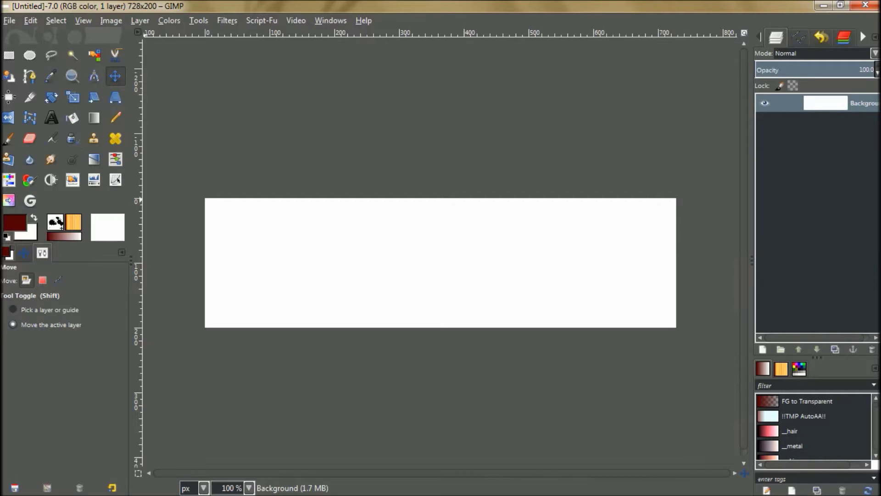
pyautogui.press('d')
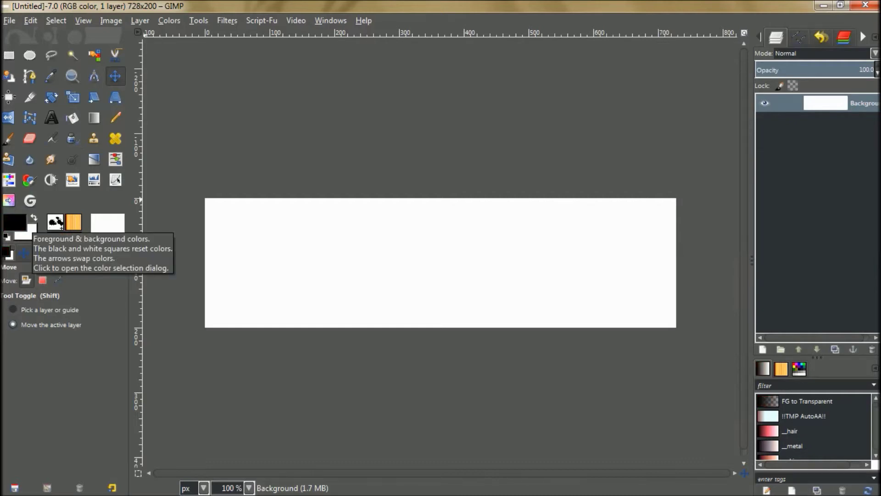
# Bucket-fill the background black and add a transparent layer named Layer above it.
pyautogui.click(72, 118)
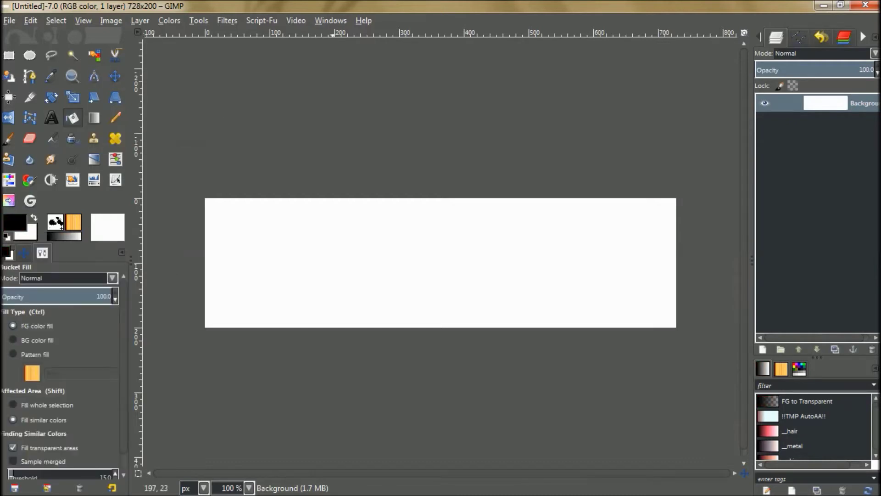
pyautogui.click(333, 214)
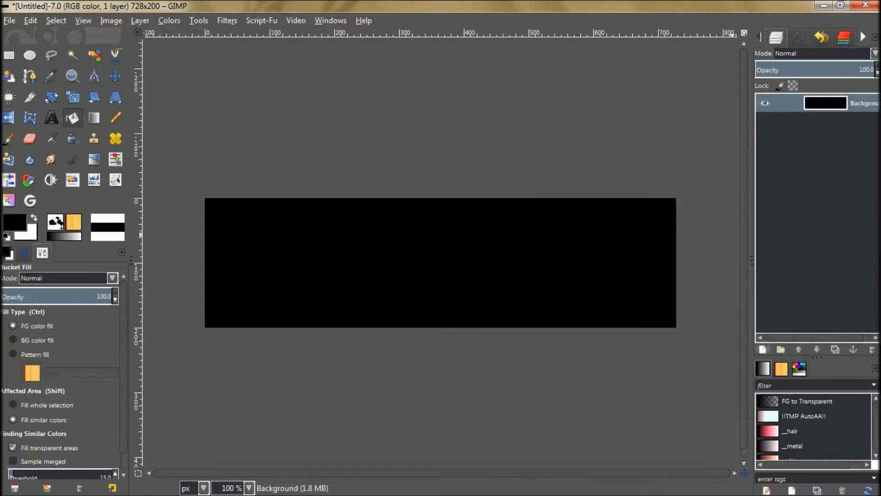
pyautogui.click(763, 350)
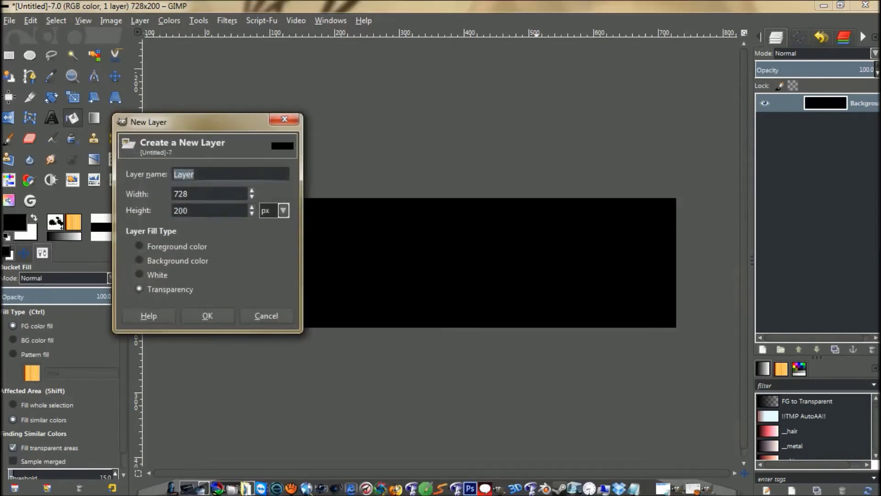
pyautogui.press('Return')
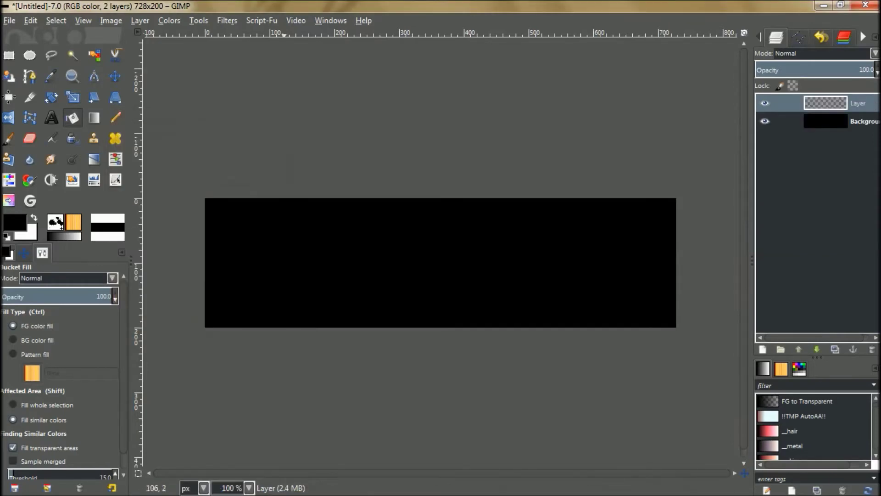
pyautogui.click(9, 138)
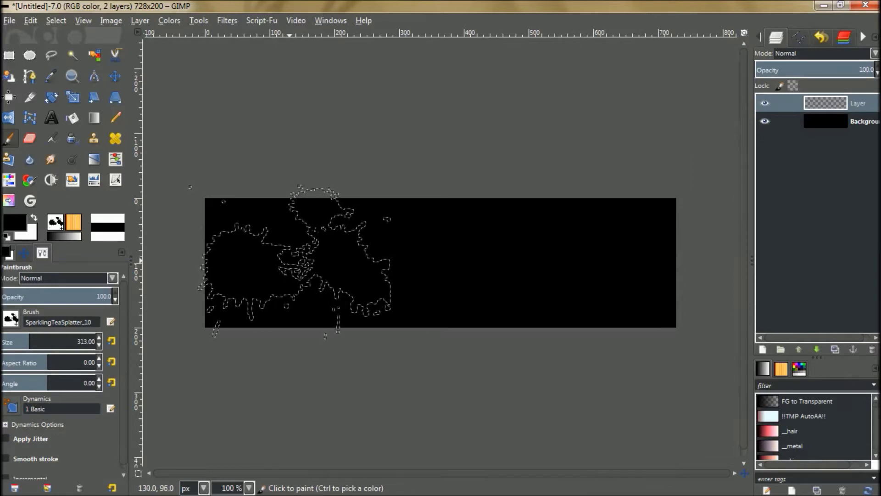
# Replace the black stamp with red ff0000 SparklingTeaSplatter splatters on the banner's left.
pyautogui.click(290, 260)
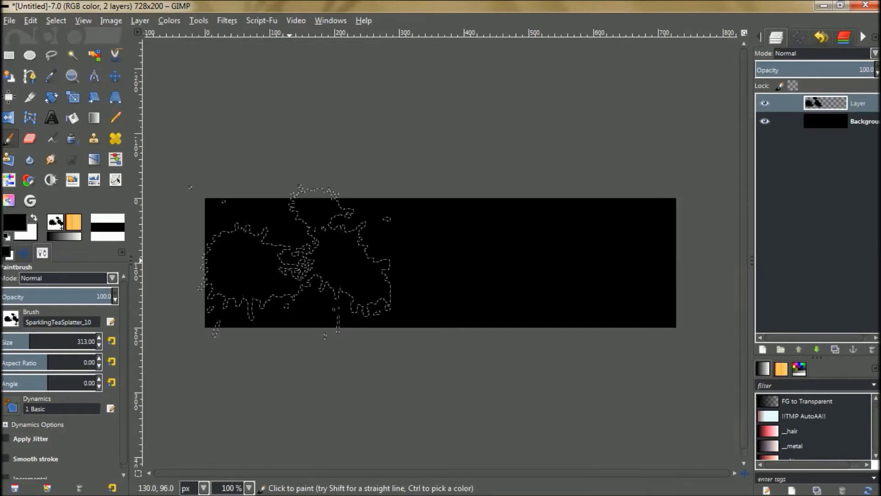
pyautogui.hotkey('ctrl', 'z')
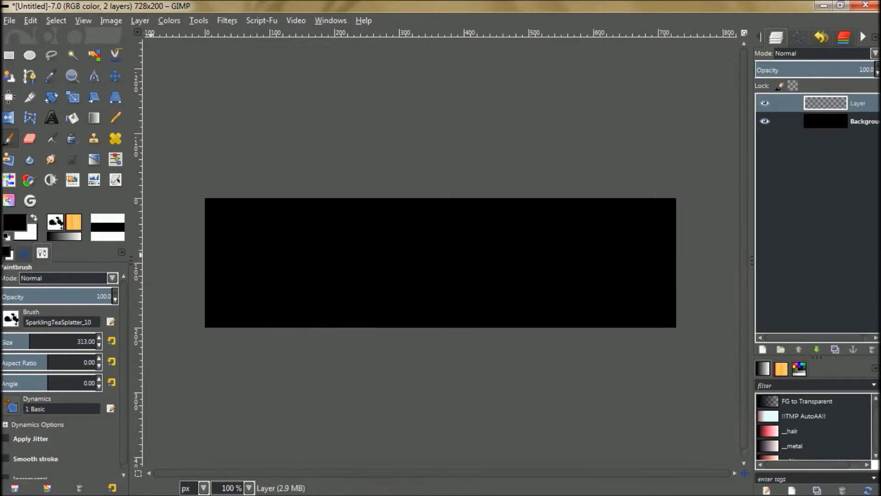
pyautogui.click(14, 222)
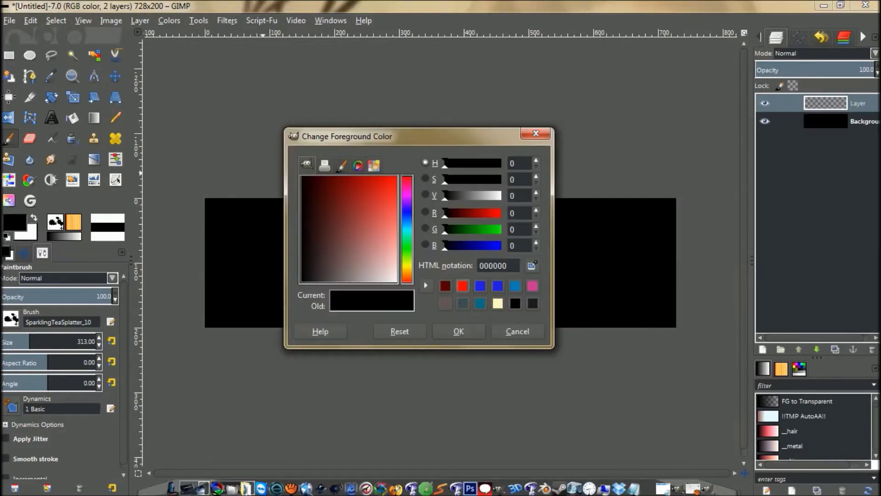
pyautogui.click(462, 286)
pyautogui.click(459, 330)
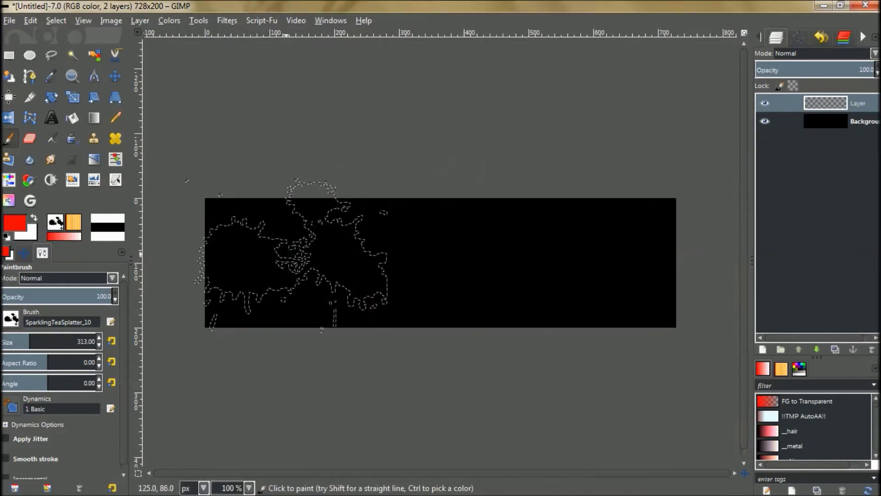
pyautogui.click(285, 253)
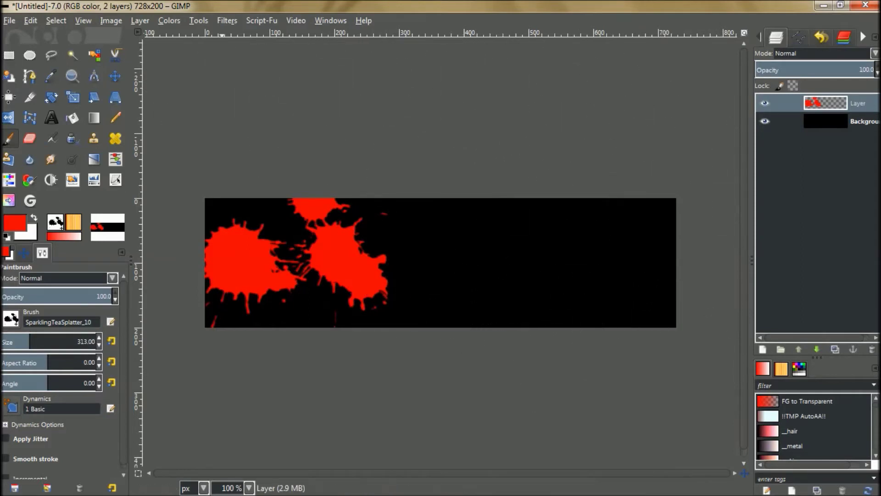
# Apply Filters > Light and Shadow > Xach-Effect to the red splatters.
pyautogui.hotkey('alt', 'r')
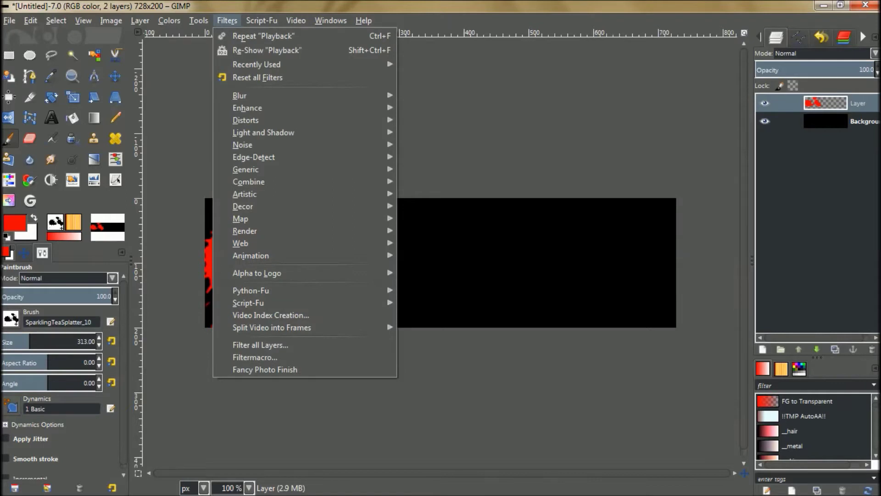
pyautogui.moveTo(245, 120)
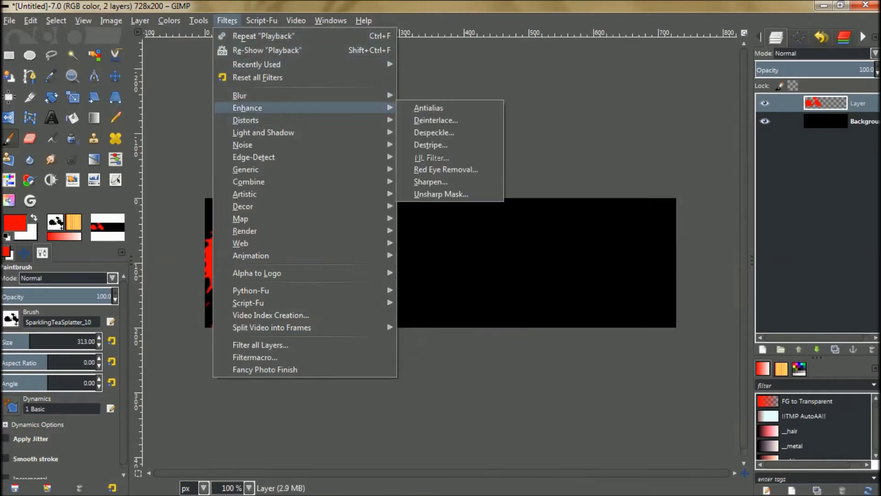
pyautogui.moveTo(243, 145)
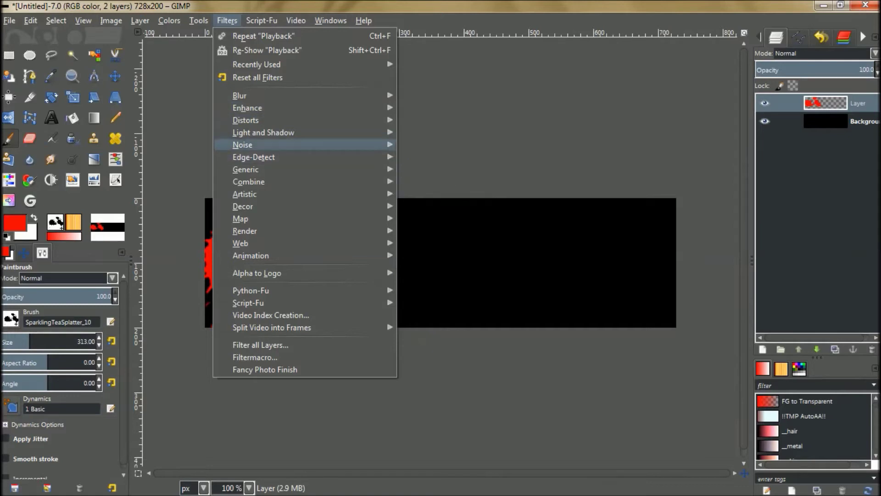
pyautogui.moveTo(263, 132)
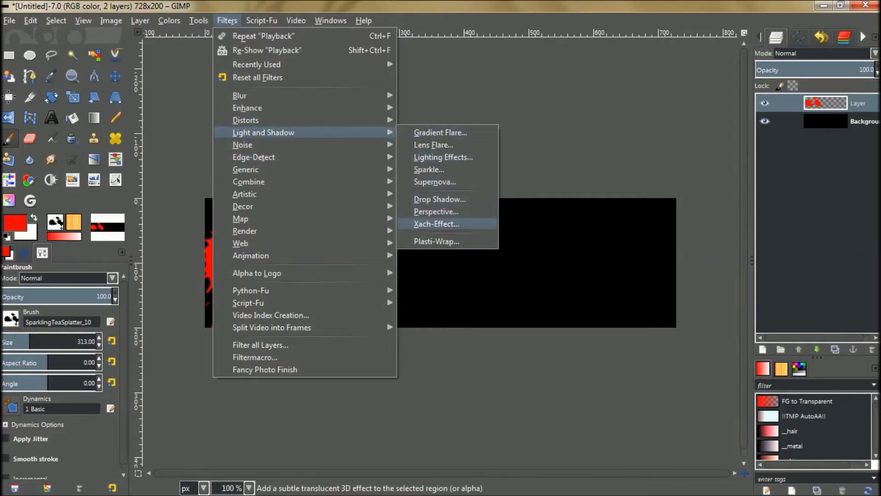
pyautogui.click(436, 223)
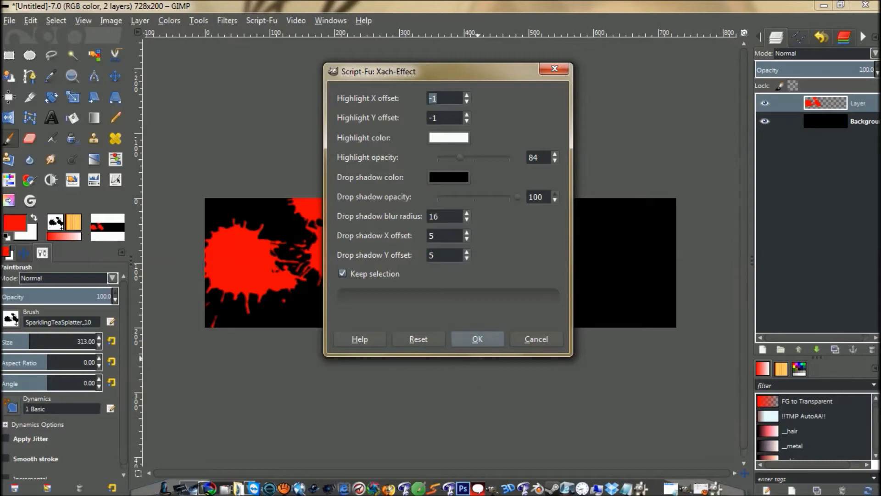
pyautogui.click(477, 339)
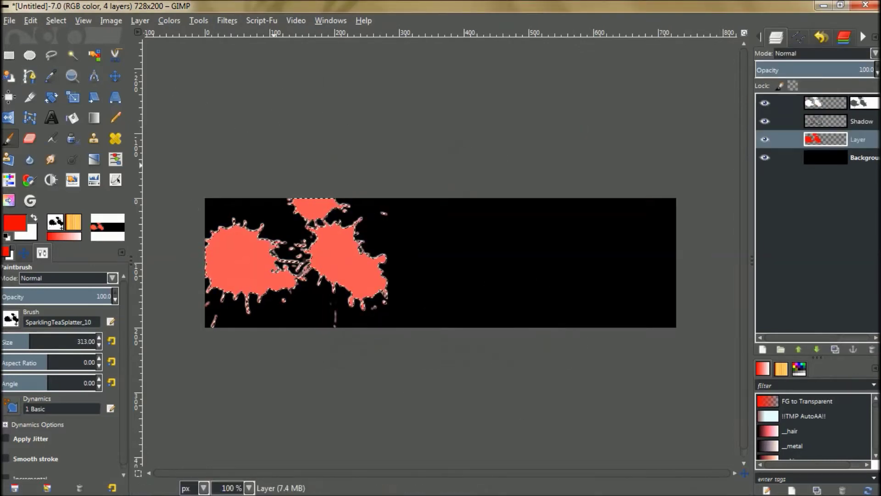
# Clear the selection and delete the Xach-Effect Shadow layer.
pyautogui.click(55, 20)
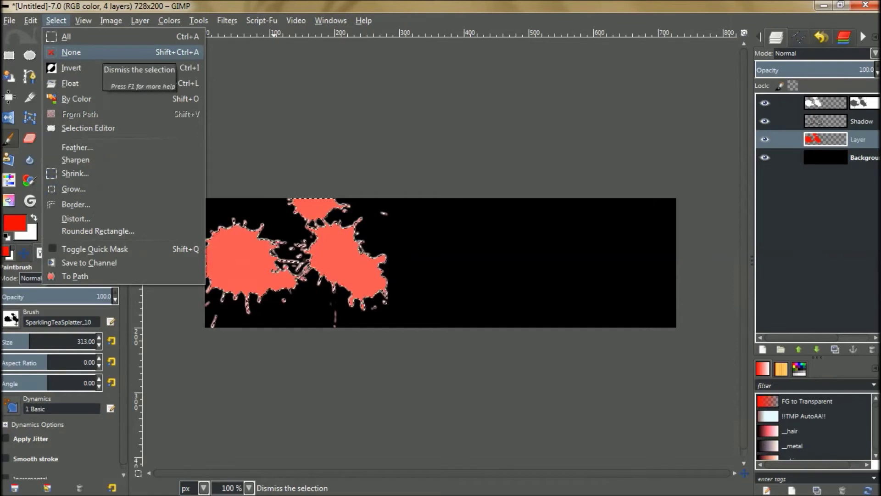
pyautogui.click(71, 52)
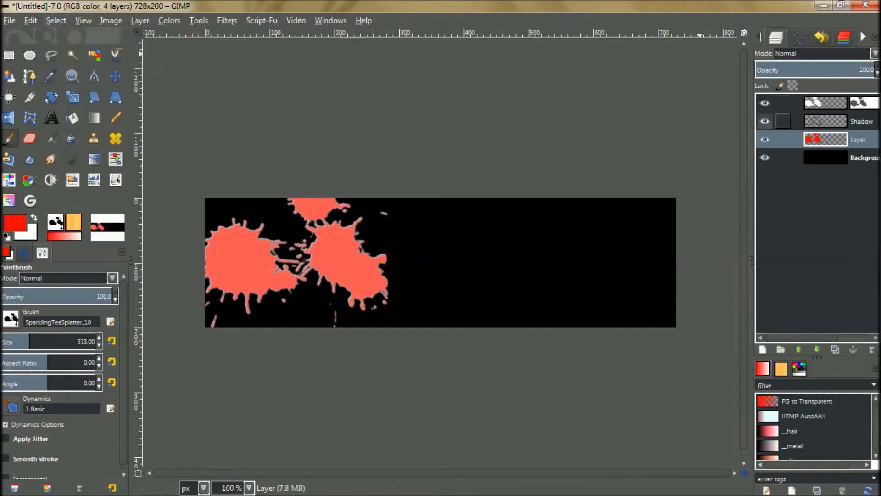
pyautogui.click(851, 121)
pyautogui.rightClick(851, 121)
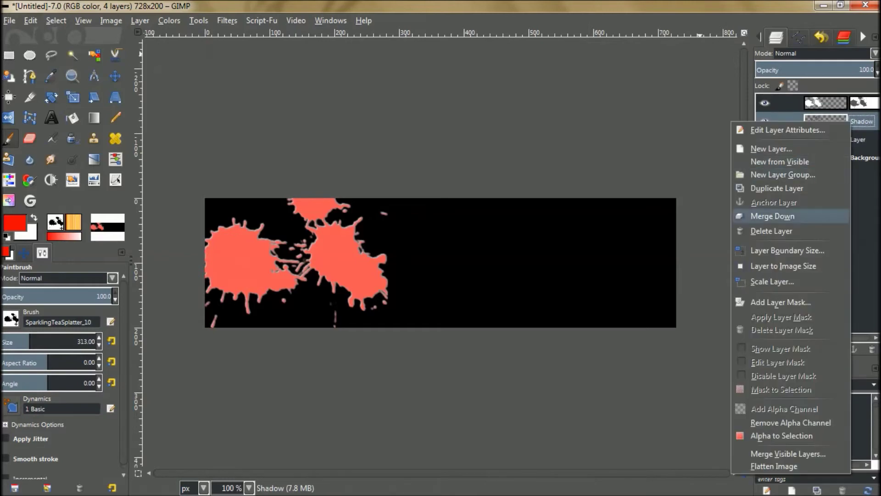
pyautogui.click(772, 231)
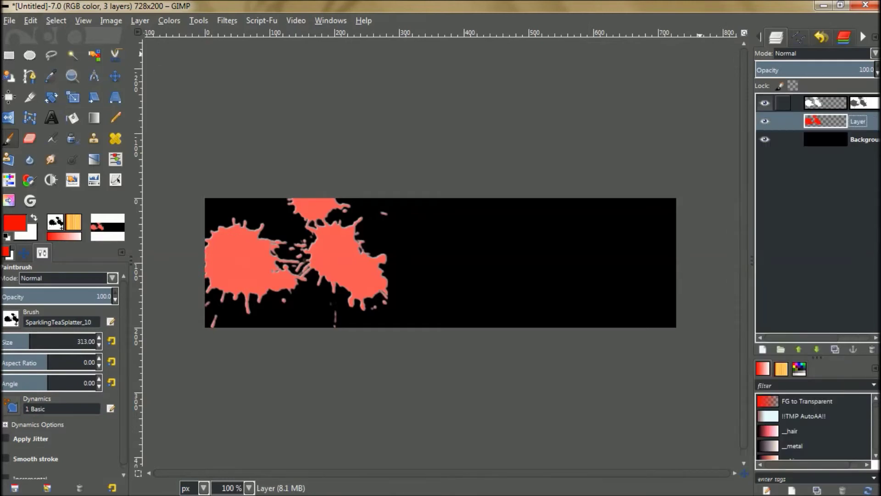
# Lower the Highlight layer beneath the splatters and nudge it slightly up-left as a rim.
pyautogui.click(827, 103)
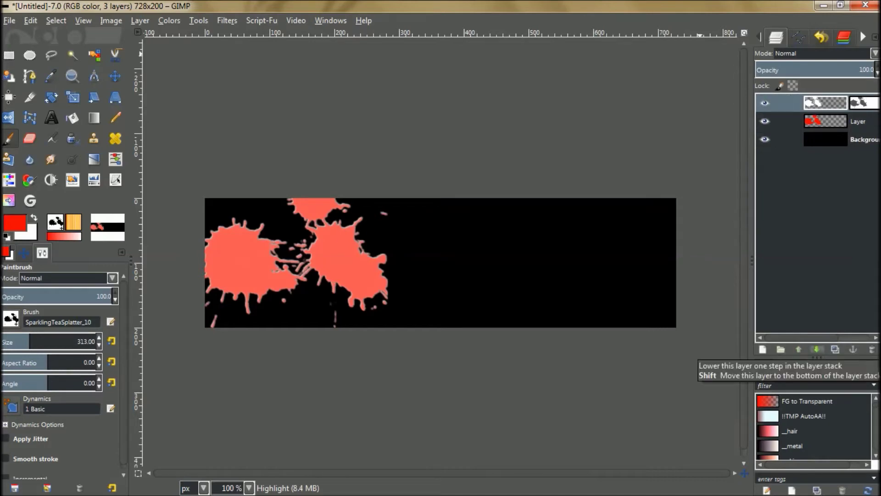
pyautogui.click(817, 349)
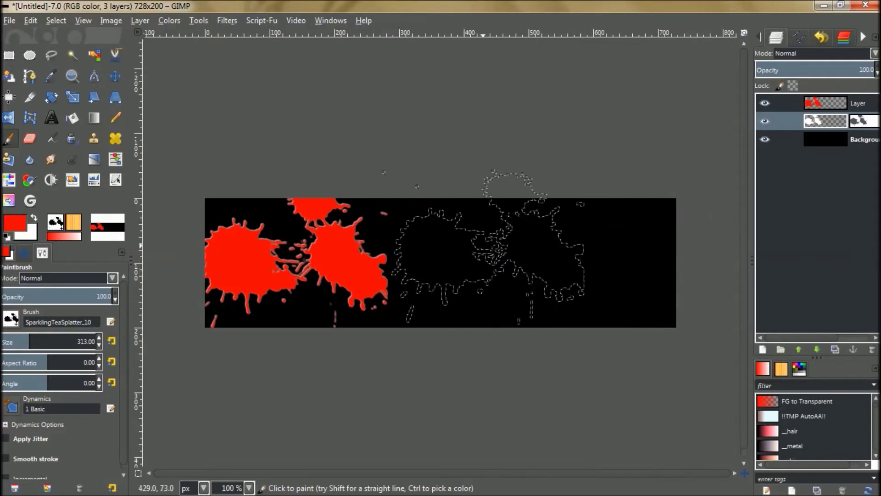
pyautogui.click(115, 75)
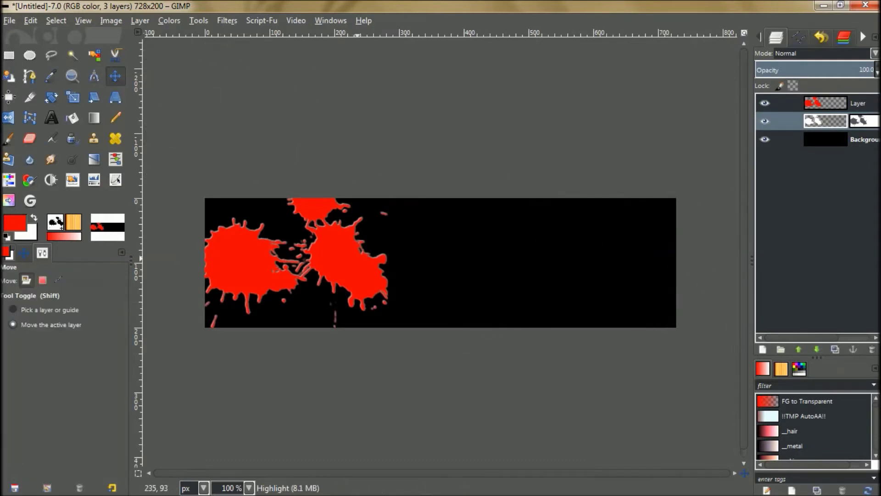
pyautogui.moveTo(441, 263); pyautogui.dragTo(443, 264)
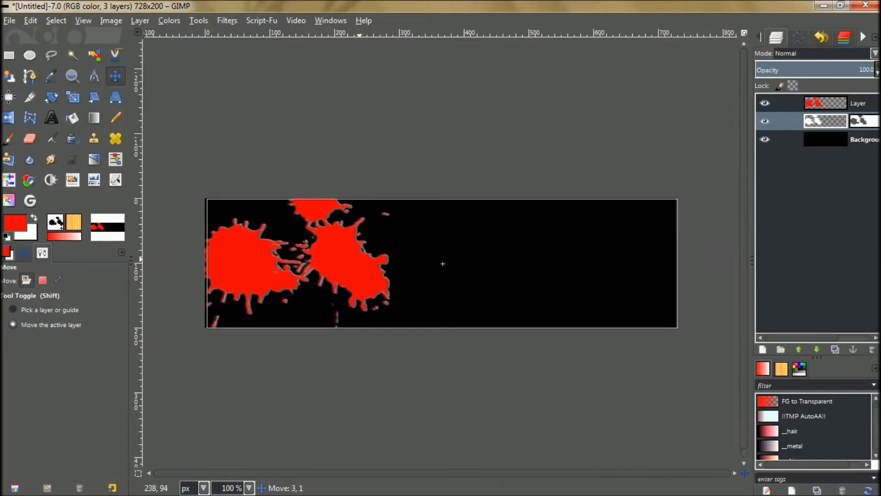
pyautogui.moveTo(442, 264); pyautogui.dragTo(442, 262)
# Merge Down twice so splatters, highlight and black background form one Background layer.
pyautogui.click(825, 103)
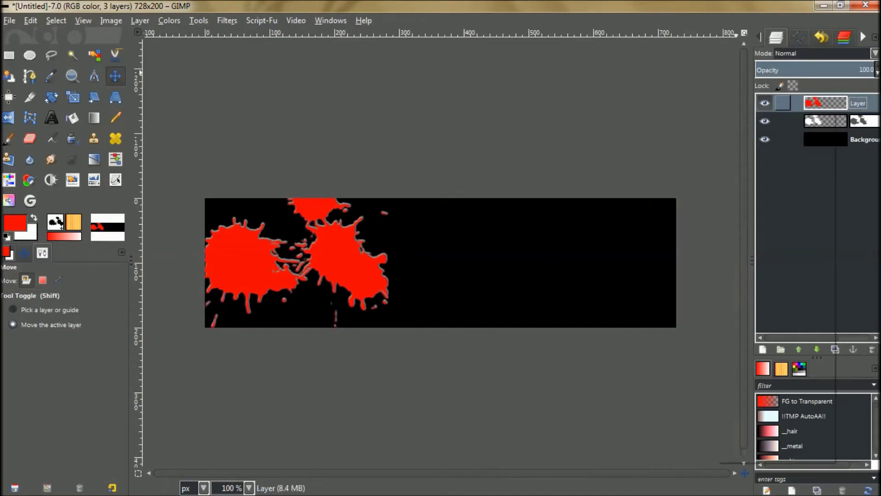
pyautogui.rightClick(826, 103)
pyautogui.click(753, 202)
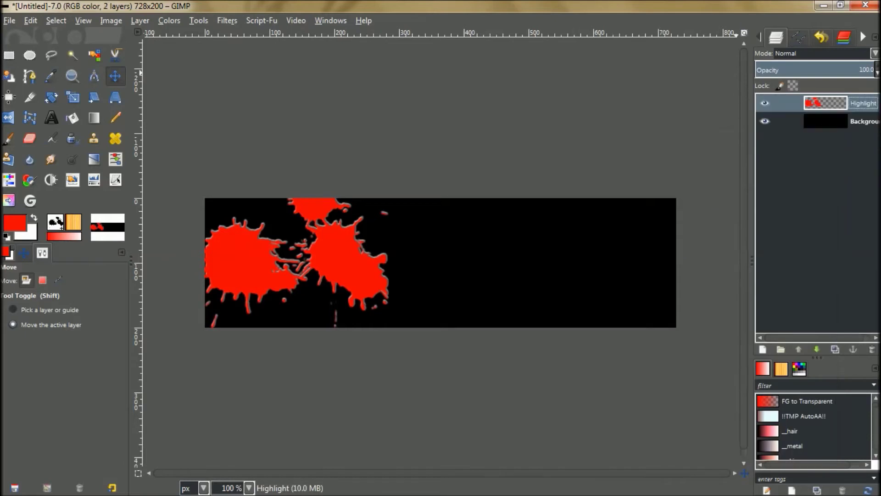
pyautogui.rightClick(835, 105)
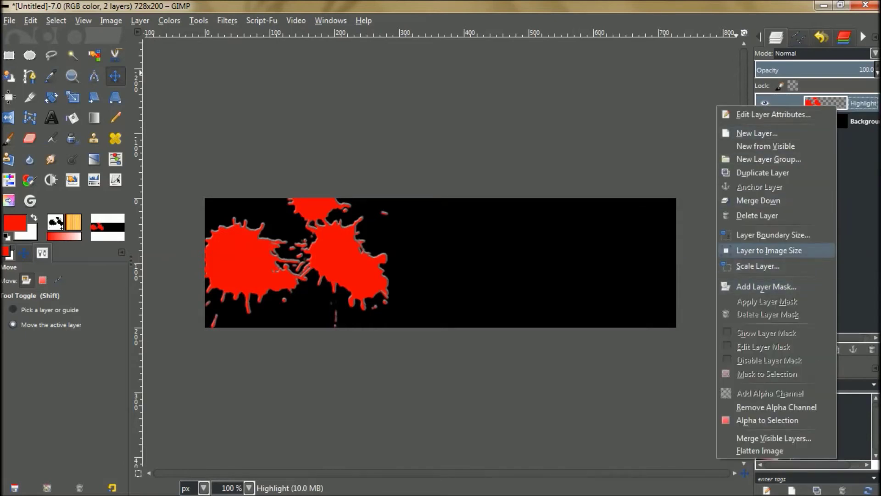
pyautogui.click(758, 201)
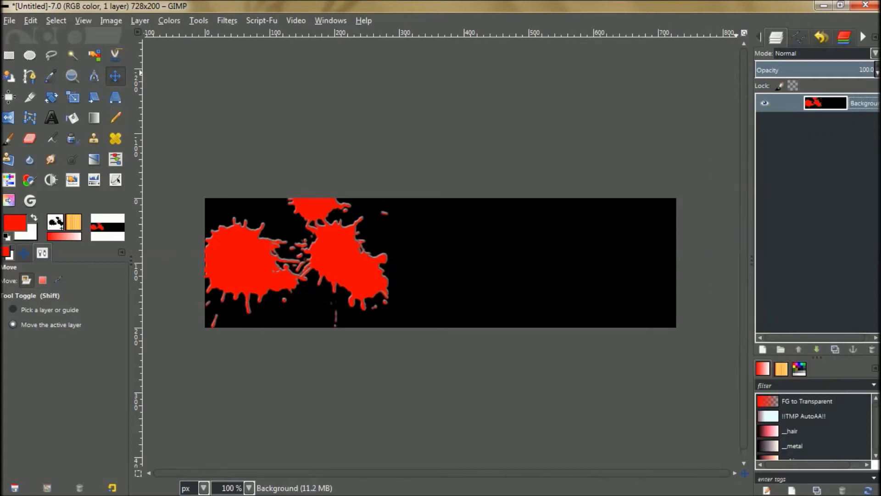
pyautogui.click(51, 118)
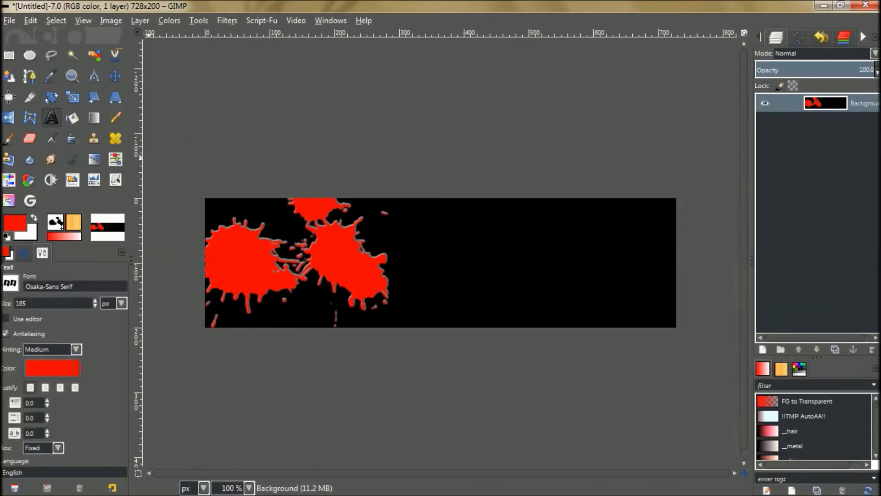
# Set the foreground colour's HTML notation to 500000.
pyautogui.click(15, 223)
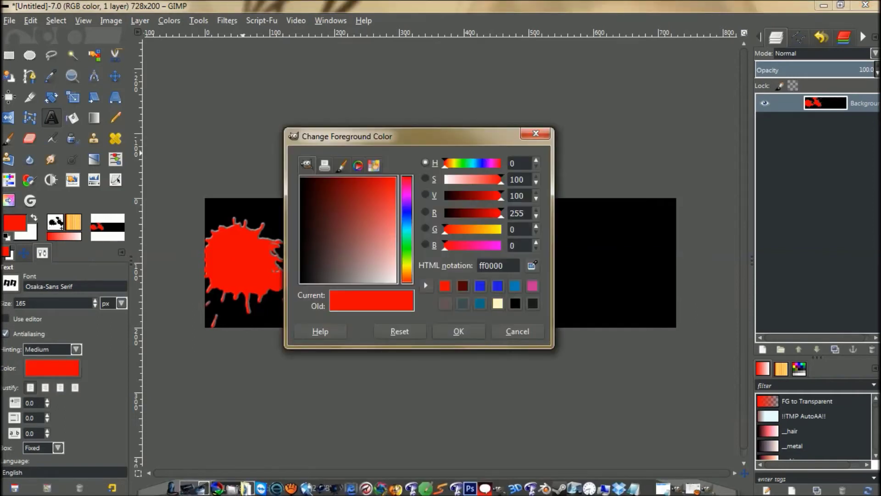
pyautogui.click(463, 286)
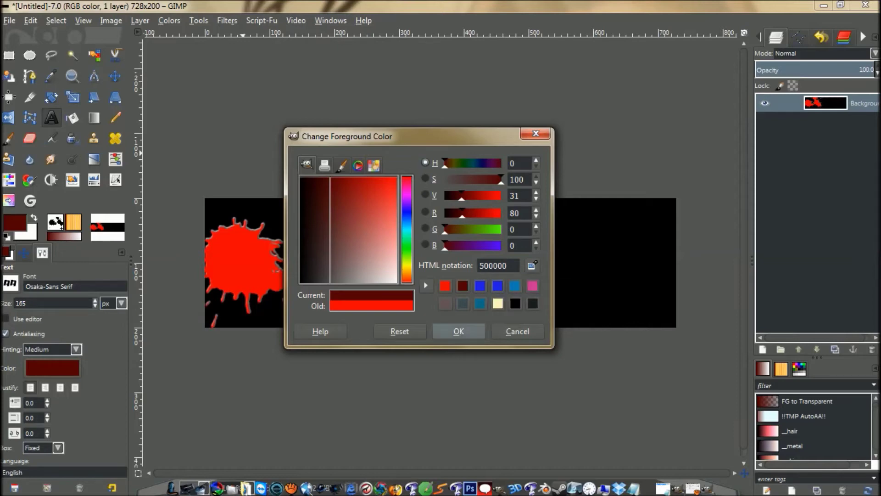
pyautogui.click(459, 331)
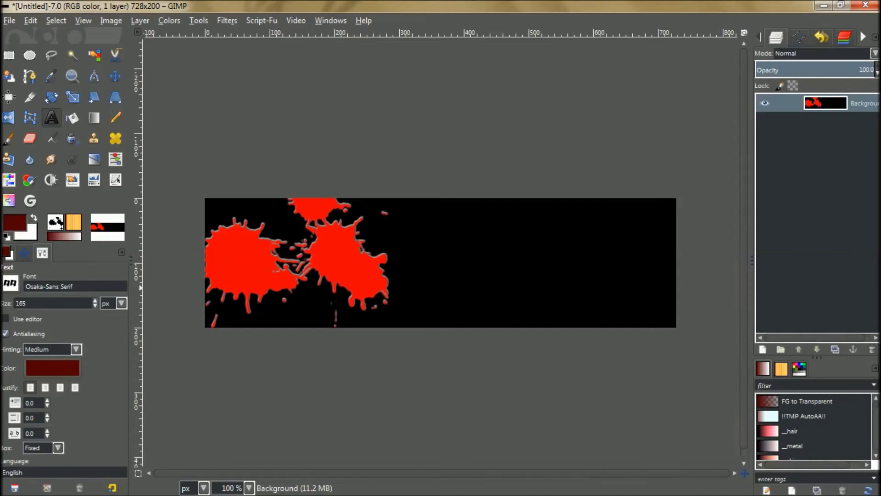
# Add a text box across the banner reading 'Hello', fixing a typo.
pyautogui.moveTo(232, 211); pyautogui.dragTo(657, 318)
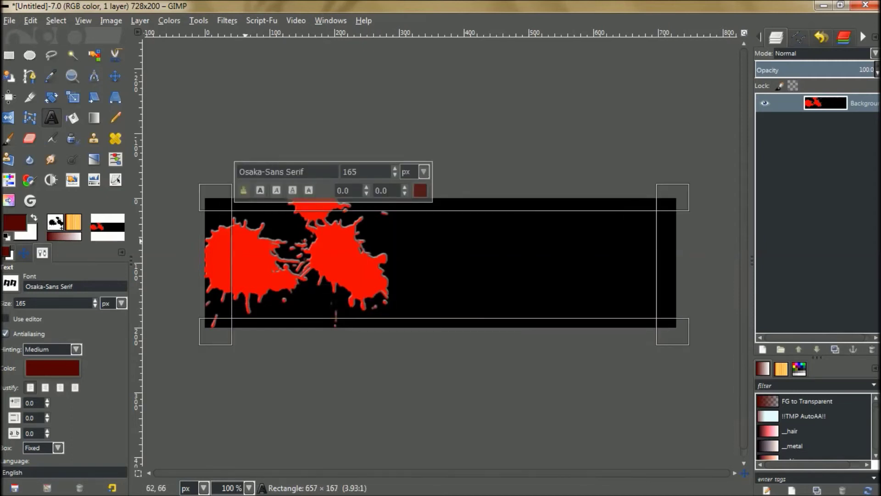
pyautogui.write('H')
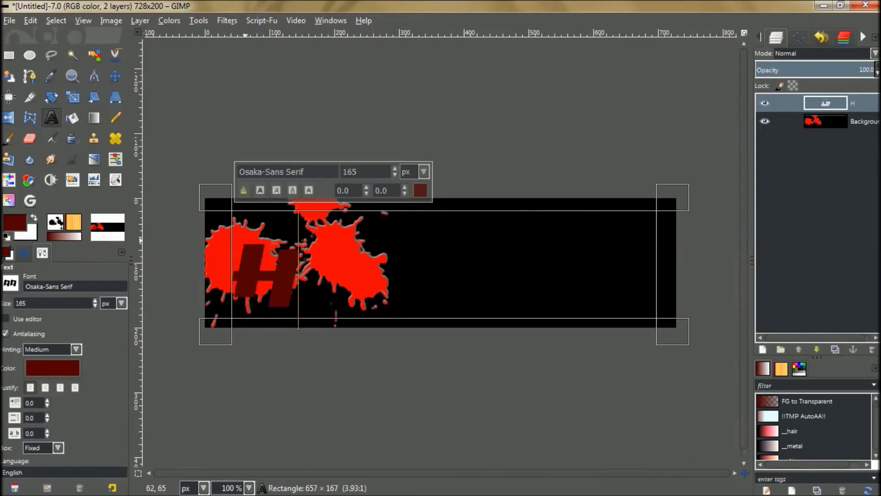
pyautogui.write('ey')
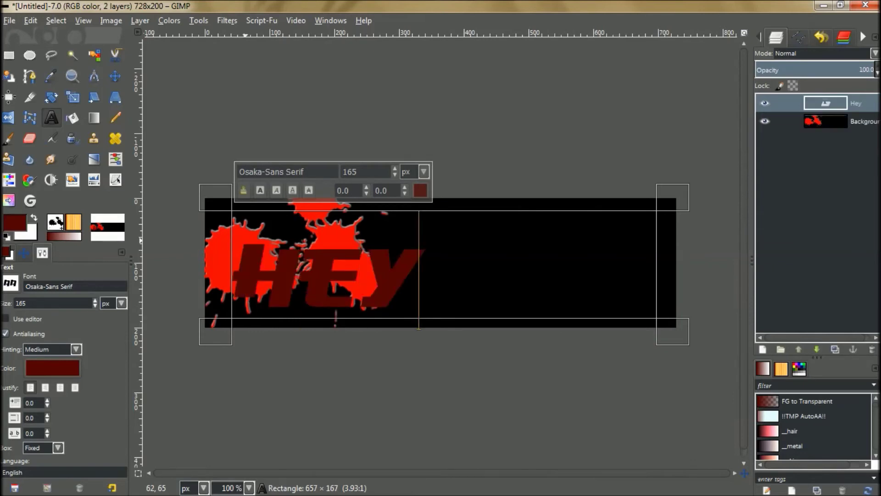
pyautogui.press('BackSpace')
pyautogui.write('llo')
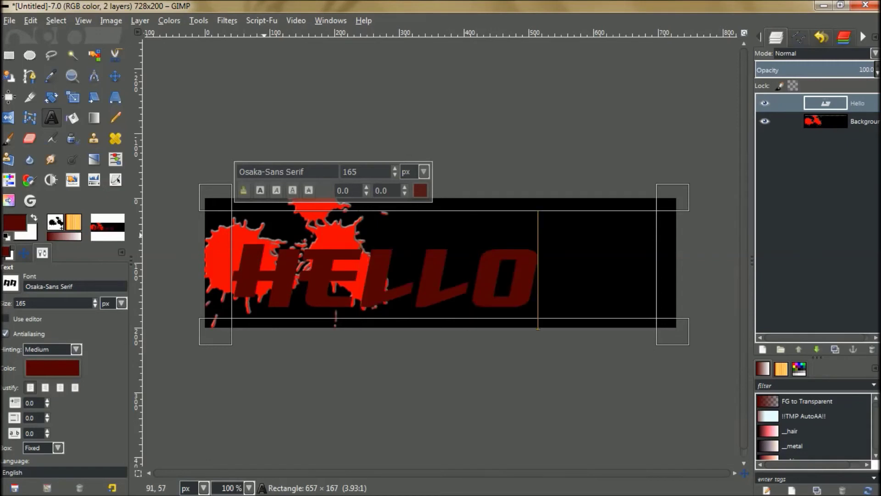
# Move the HELLO text layer right to about 189, -13.
pyautogui.click(115, 76)
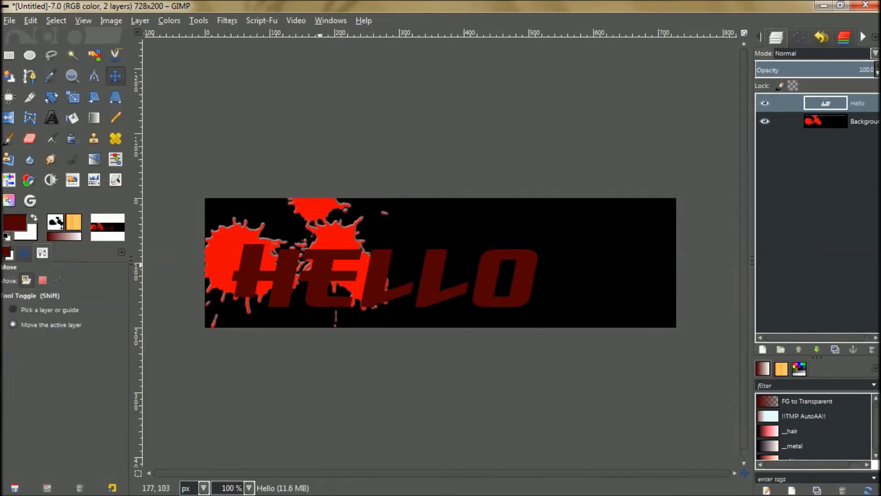
pyautogui.moveTo(320, 265); pyautogui.dragTo(378, 255)
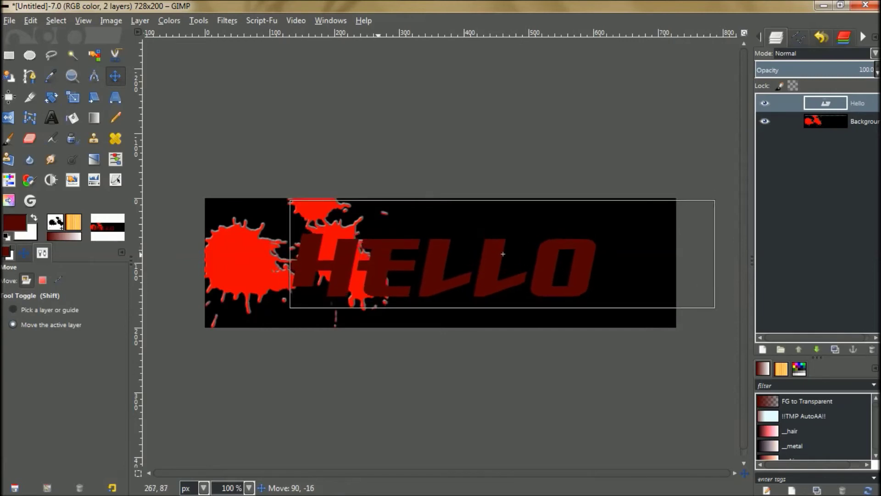
pyautogui.moveTo(503, 254); pyautogui.dragTo(569, 255)
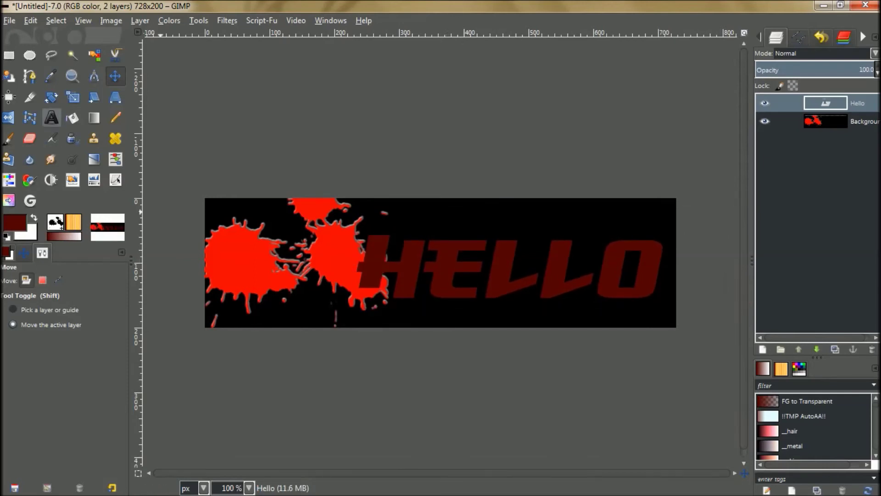
pyautogui.click(51, 117)
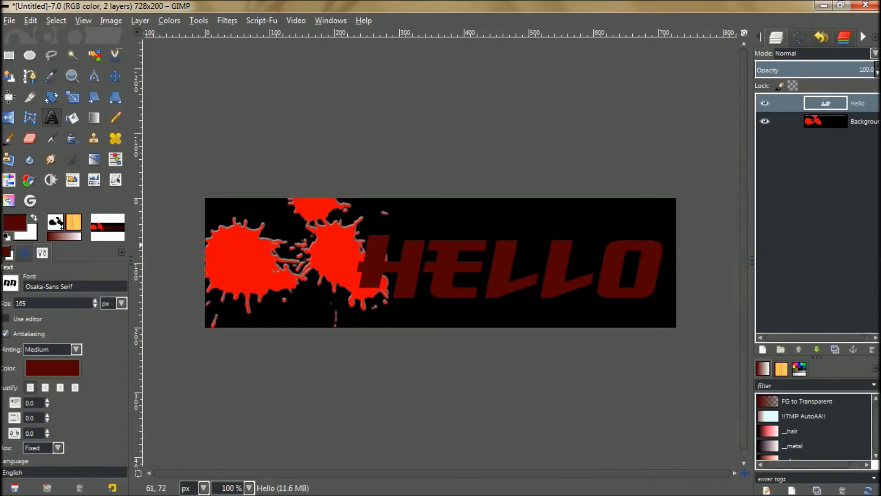
# Add a 'Youtube' text layer across the banner and nudge it slightly right.
pyautogui.moveTo(206, 203); pyautogui.dragTo(695, 335)
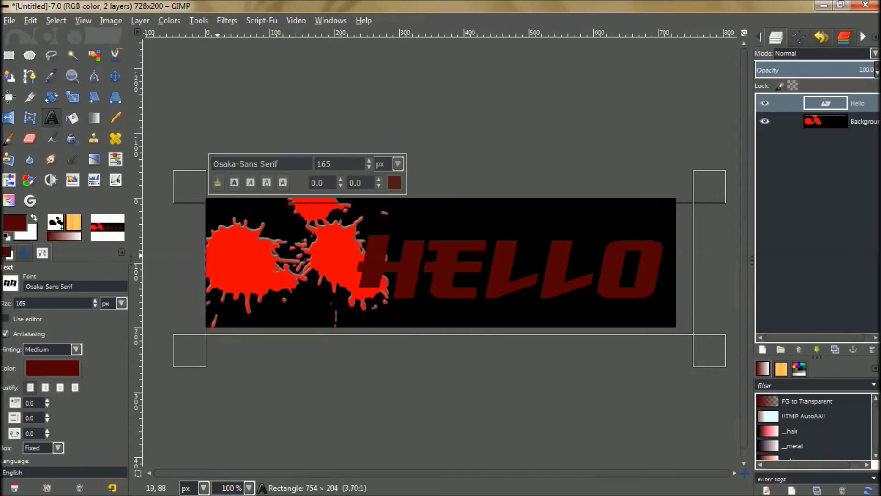
pyautogui.write('Youtube')
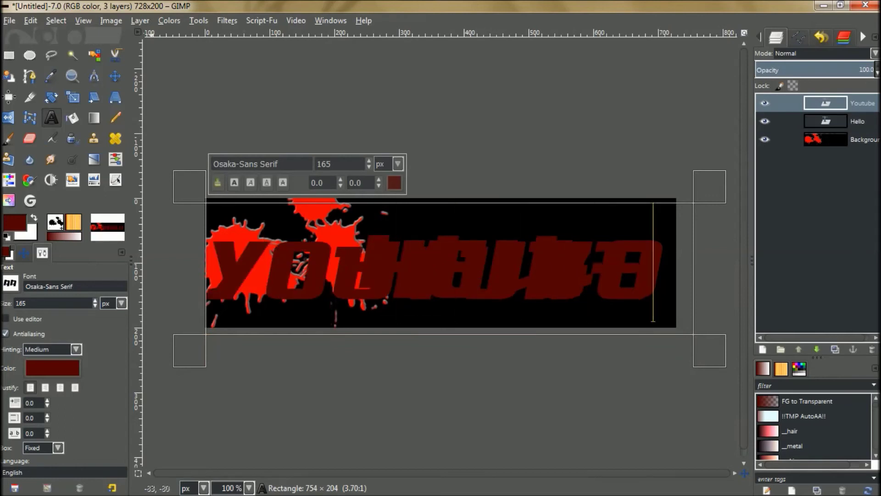
pyautogui.click(115, 76)
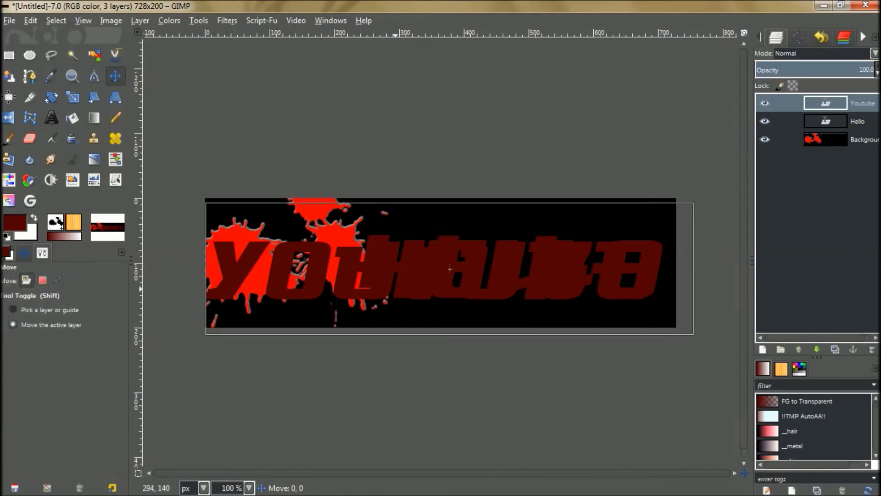
pyautogui.moveTo(450, 269); pyautogui.dragTo(464, 269)
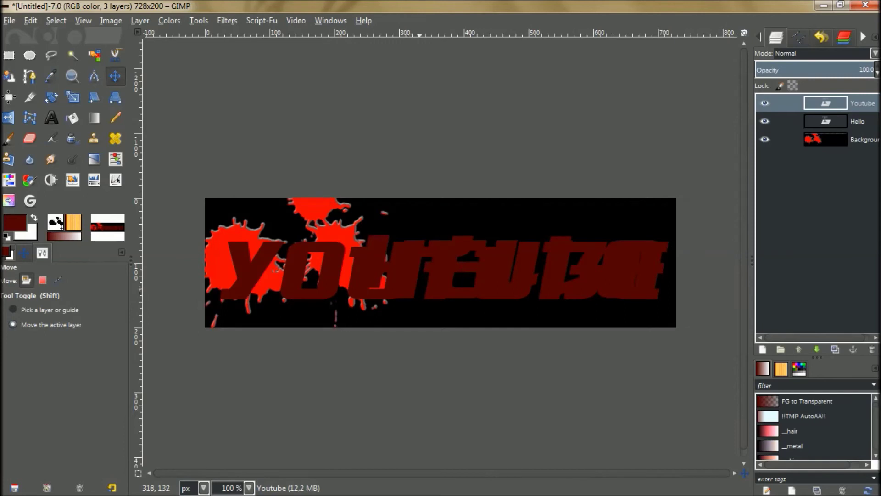
# Shift the Hello text layer about 85 px left, then reselect the Youtube layer.
pyautogui.click(778, 120)
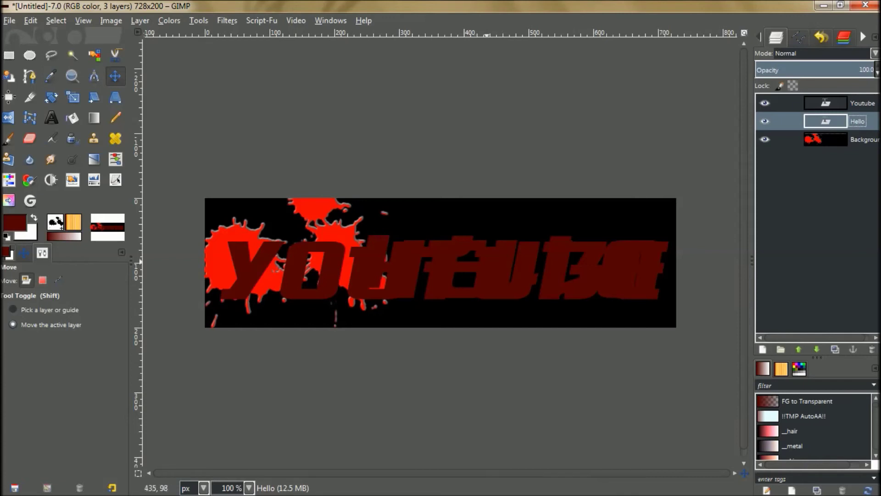
pyautogui.moveTo(486, 261); pyautogui.dragTo(447, 275)
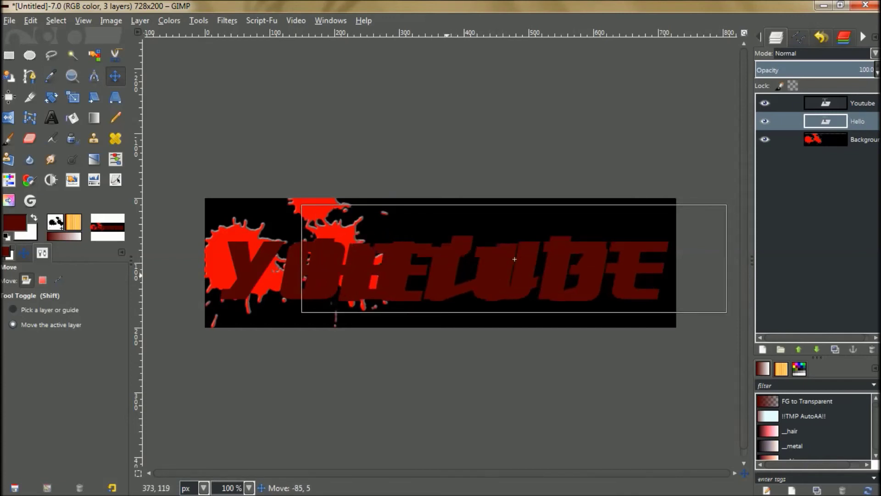
pyautogui.moveTo(514, 258); pyautogui.dragTo(515, 259)
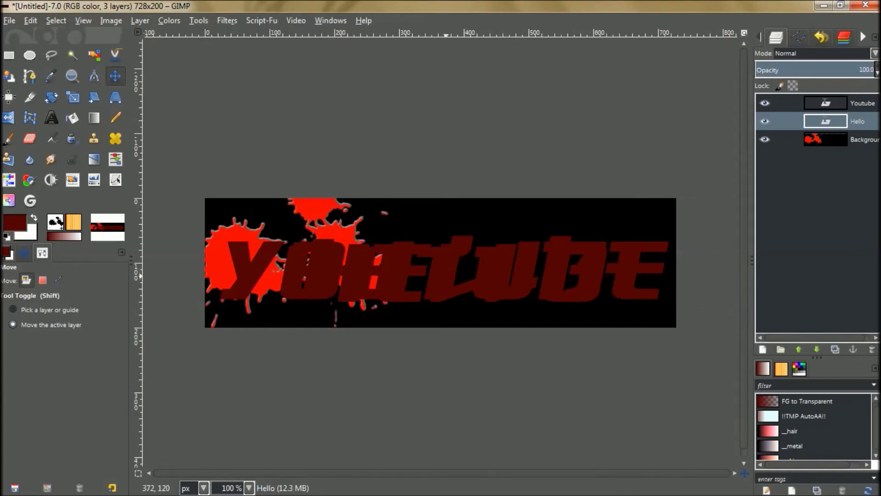
pyautogui.click(790, 103)
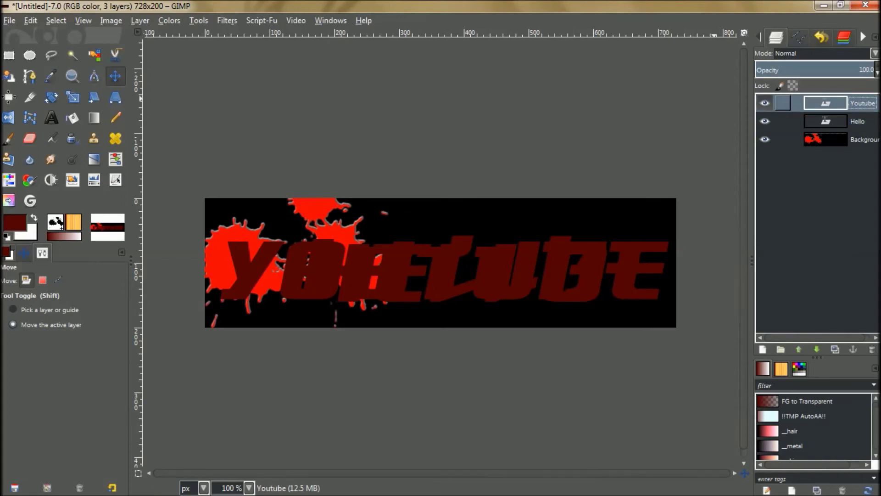
# Run Filters > Animation > Blend with 30 intermediate frames, blur radius 3, looped.
pyautogui.click(227, 20)
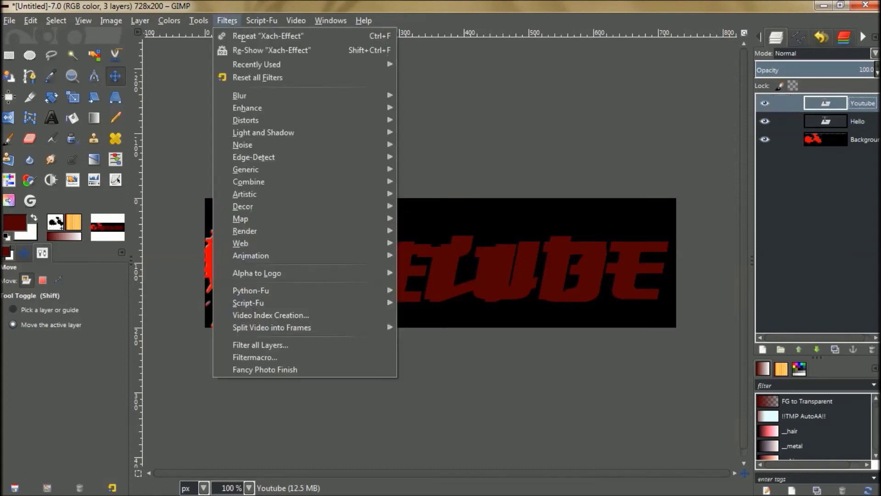
pyautogui.moveTo(251, 255)
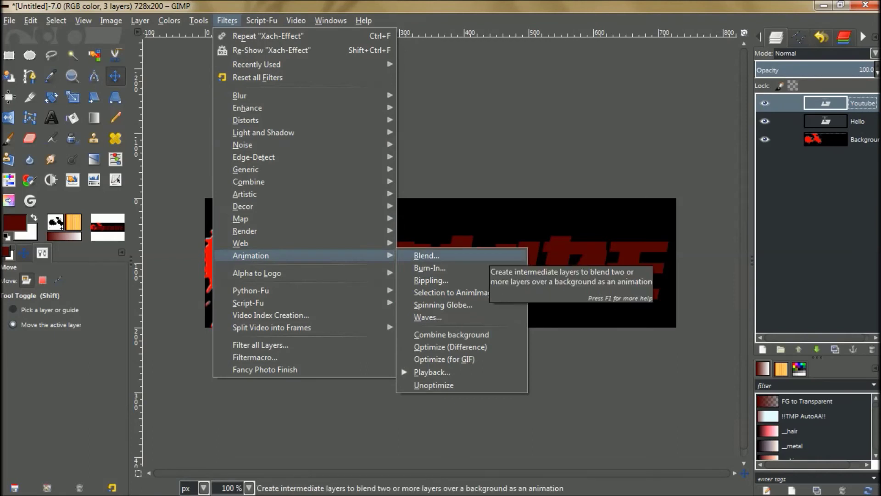
pyautogui.click(426, 256)
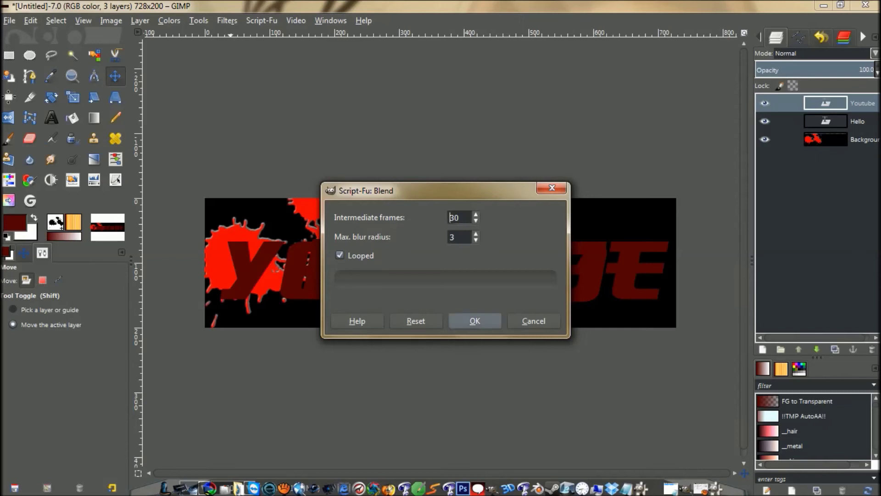
pyautogui.click(474, 321)
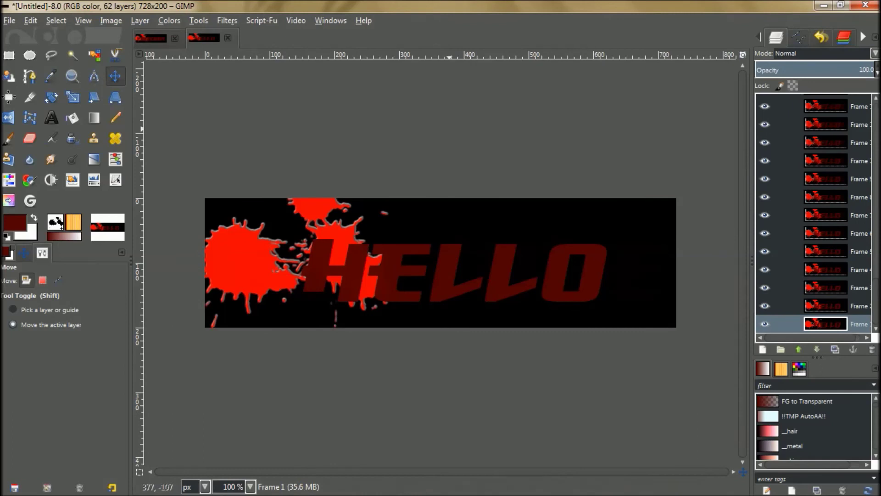
pyautogui.click(227, 21)
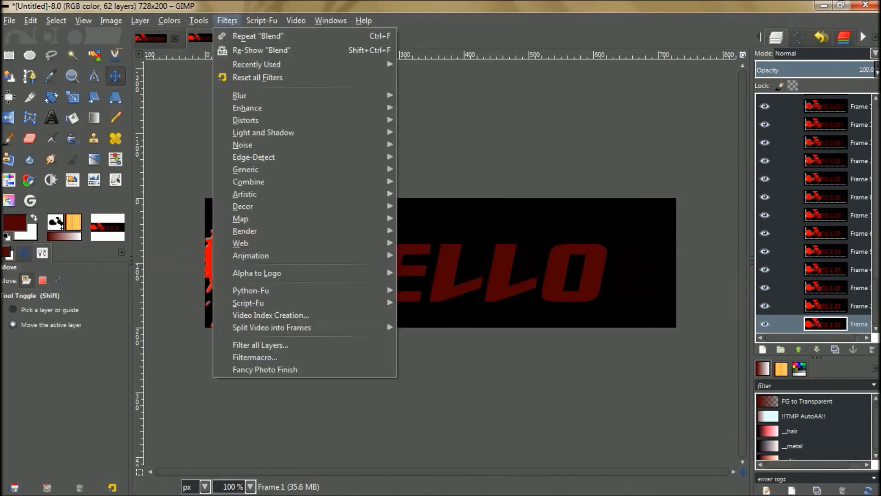
pyautogui.moveTo(250, 255)
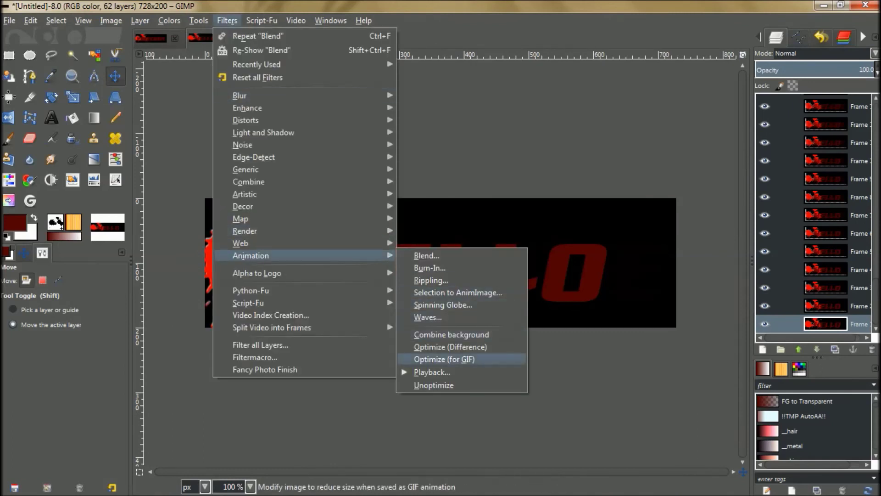
pyautogui.click(432, 372)
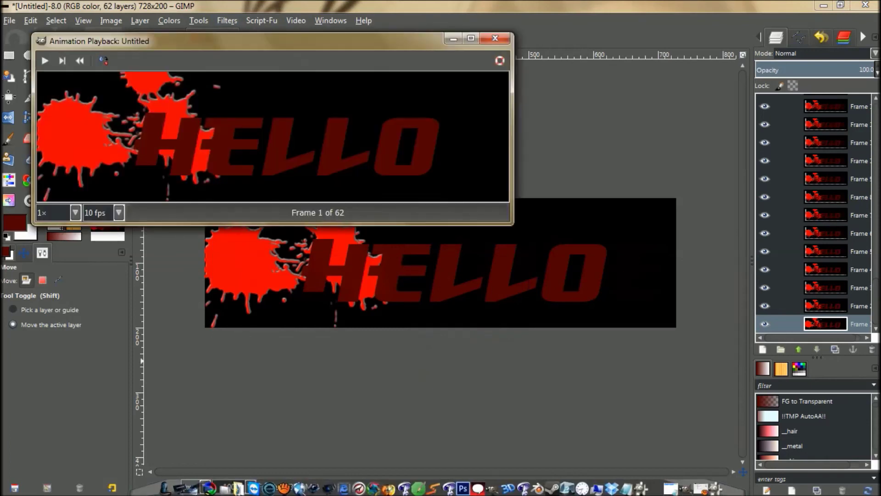
pyautogui.click(44, 60)
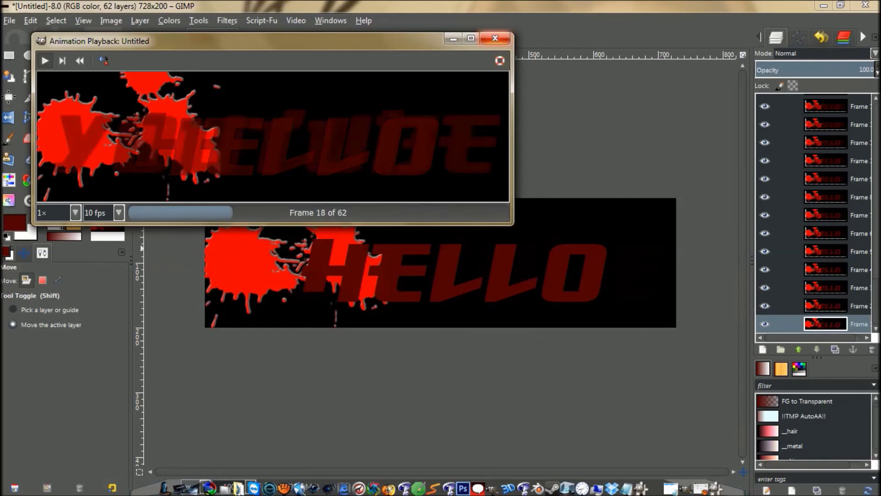
pyautogui.click(495, 38)
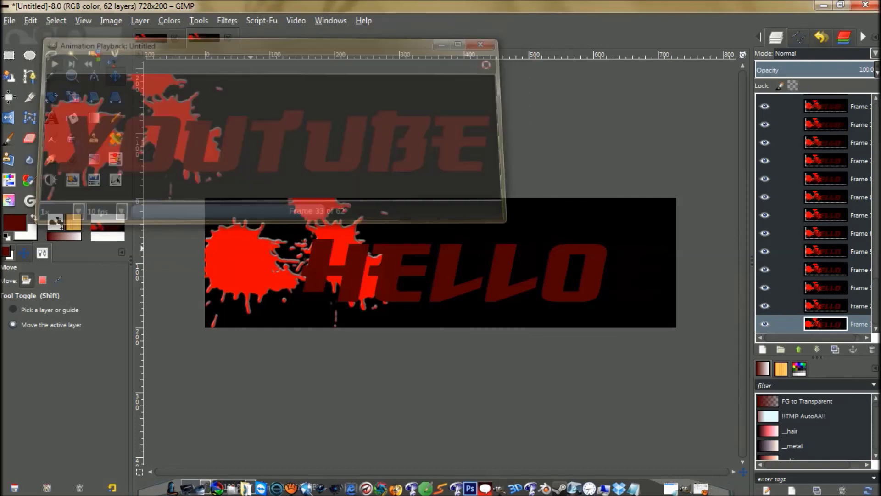